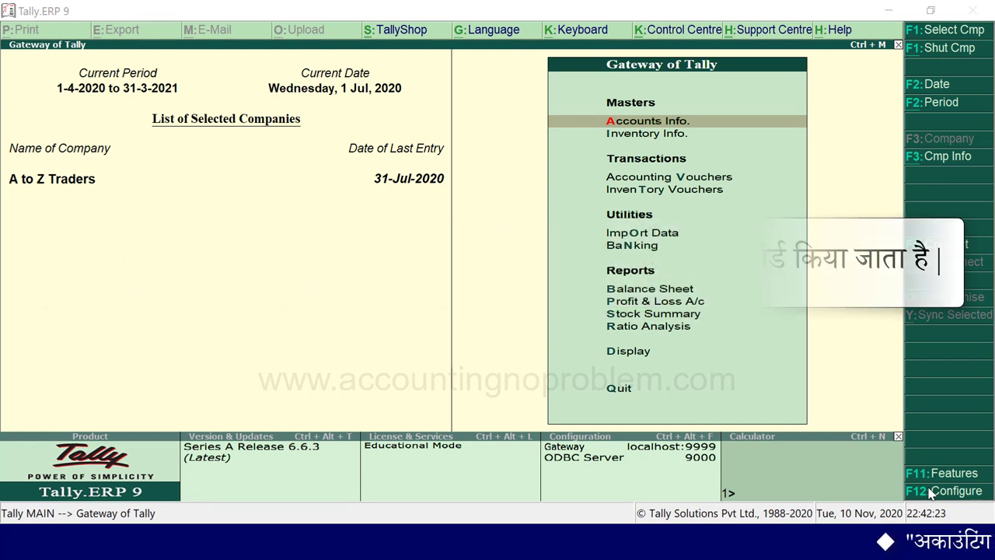
Change the current date to 31 Jul 2020 (31.7) and start an accounting voucher.
key("F2")
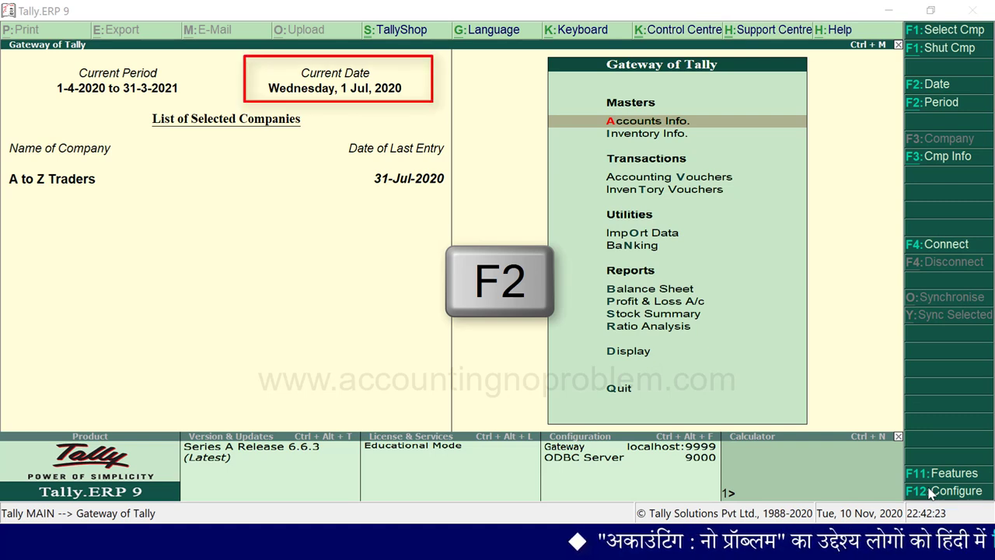
type("31.7")
key("Return")
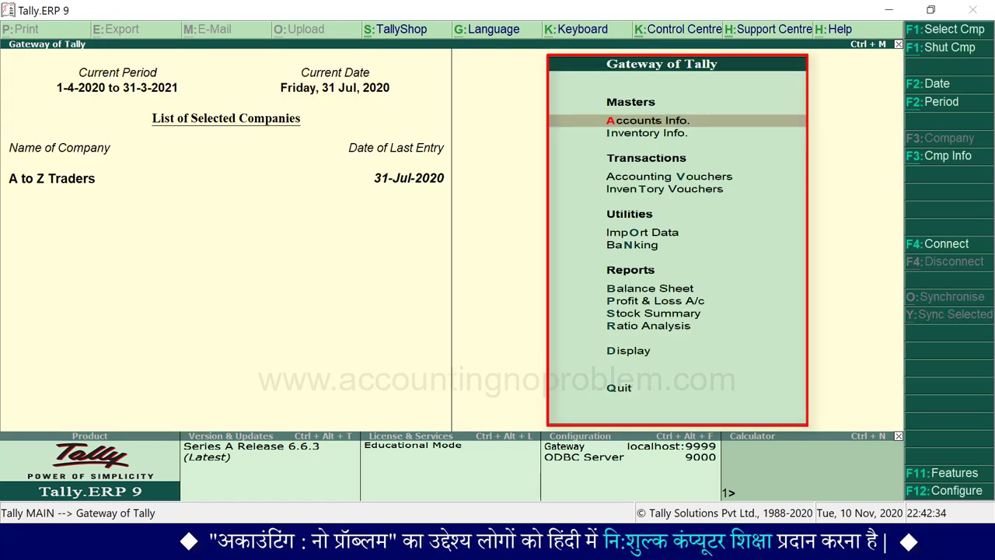
key("v")
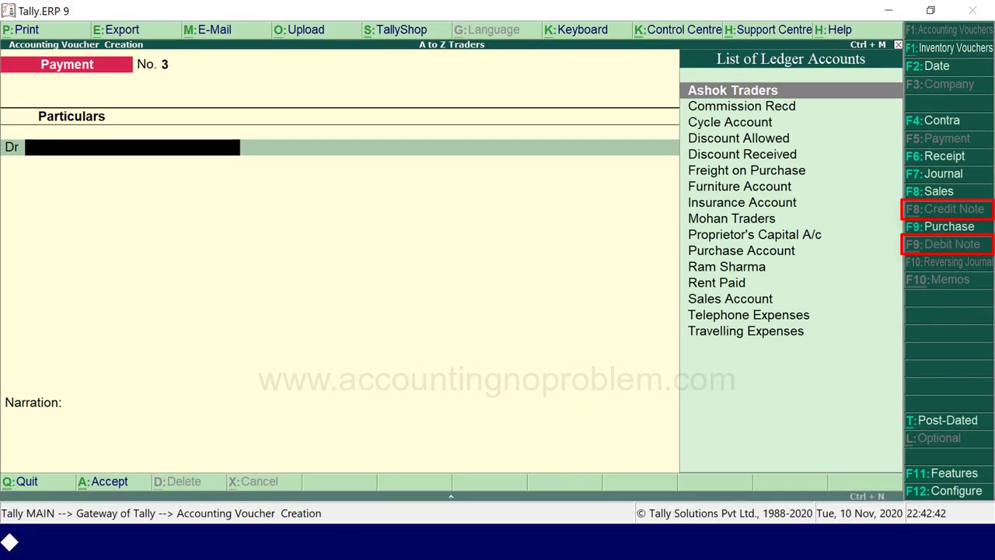
Turn on Use debit and credit notes with invoice mode for both, and save the features.
key("F11")
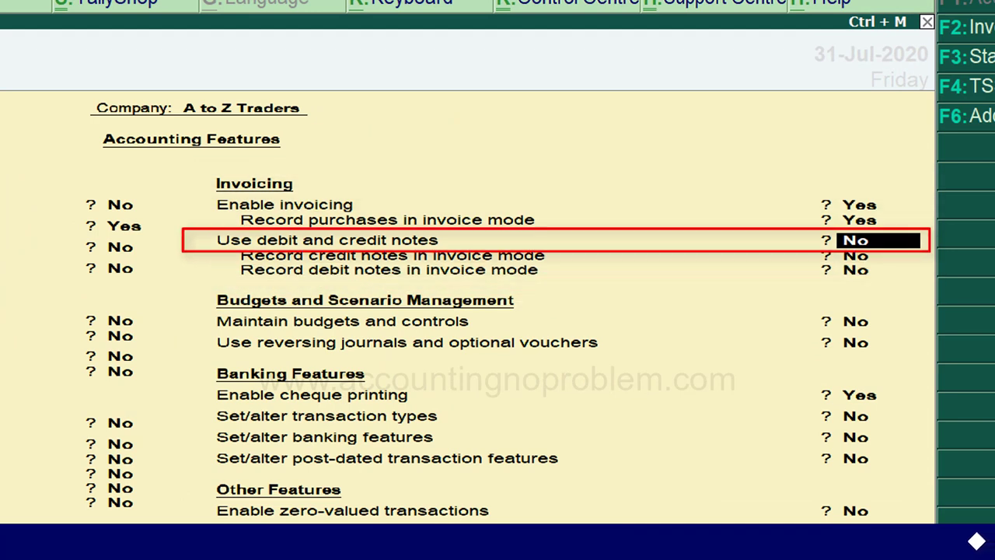
type("y")
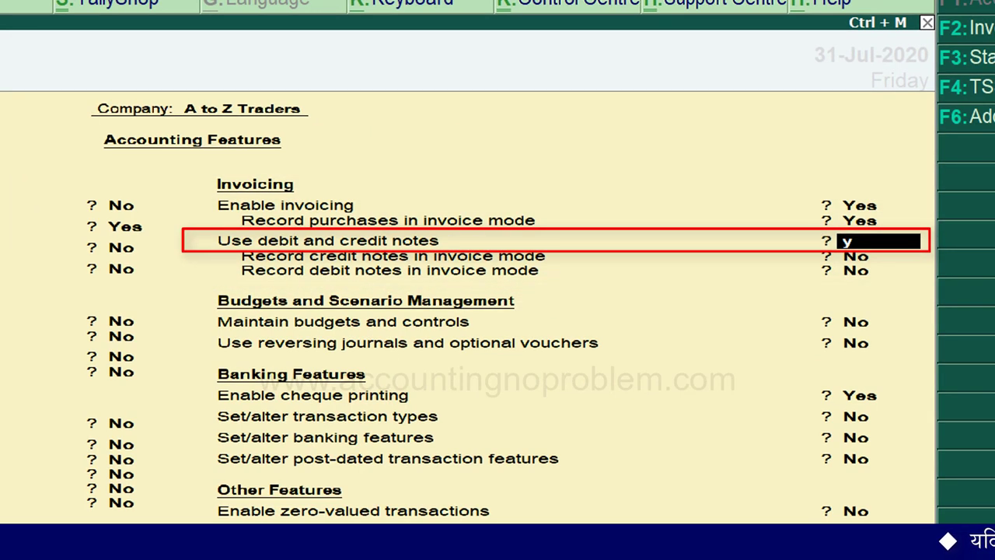
key("Return")
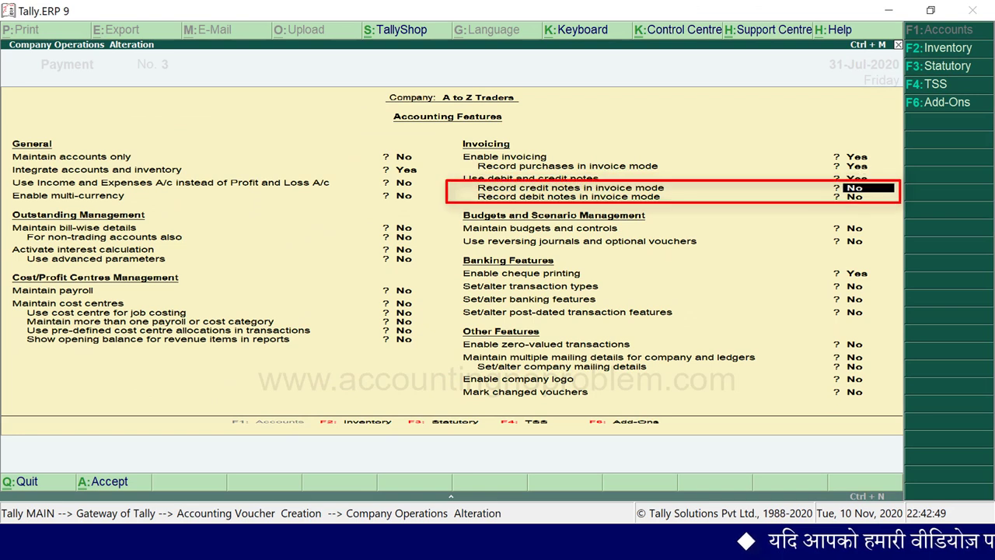
key("y")
key("y")
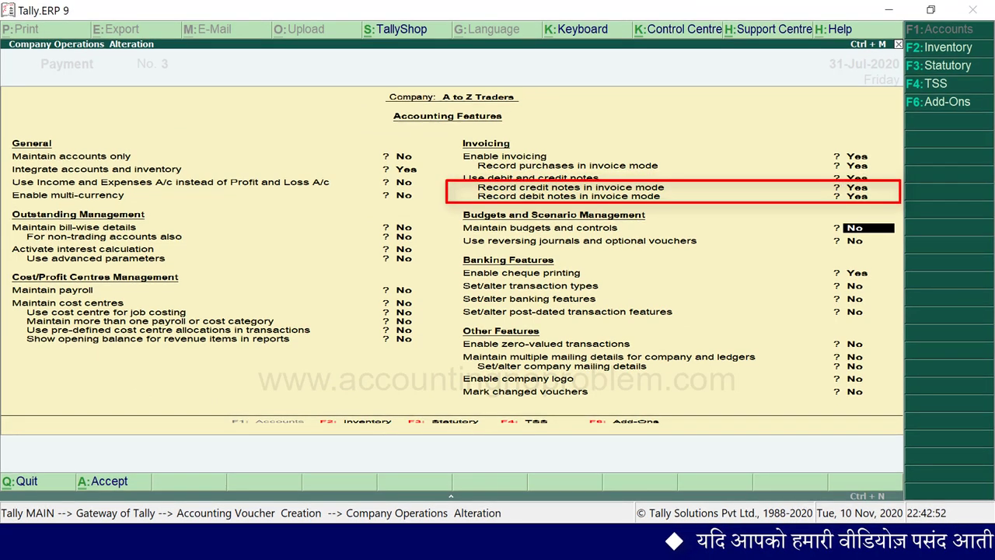
key("ctrl+a")
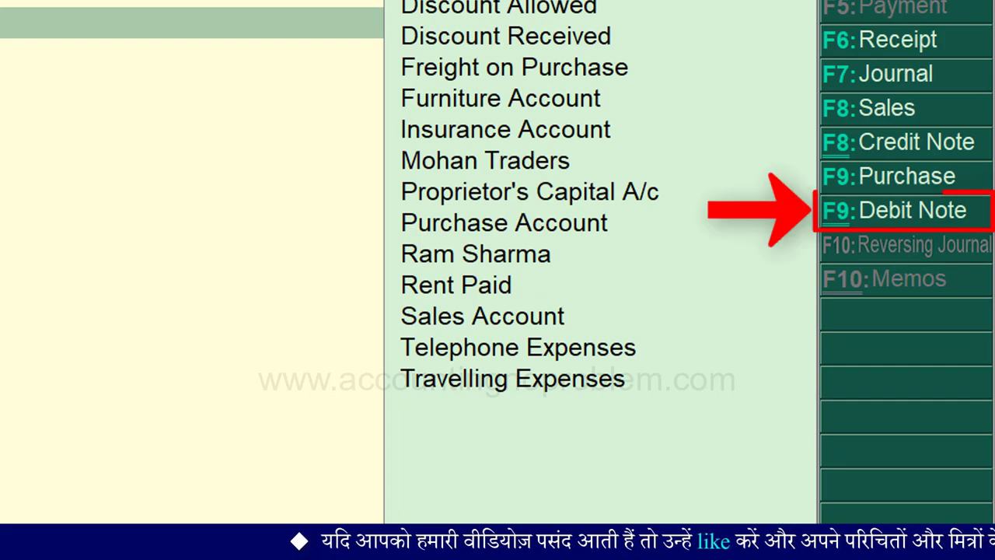
Switch the voucher to Debit Note No. 1 in item invoice mode.
key("ctrl+F9")
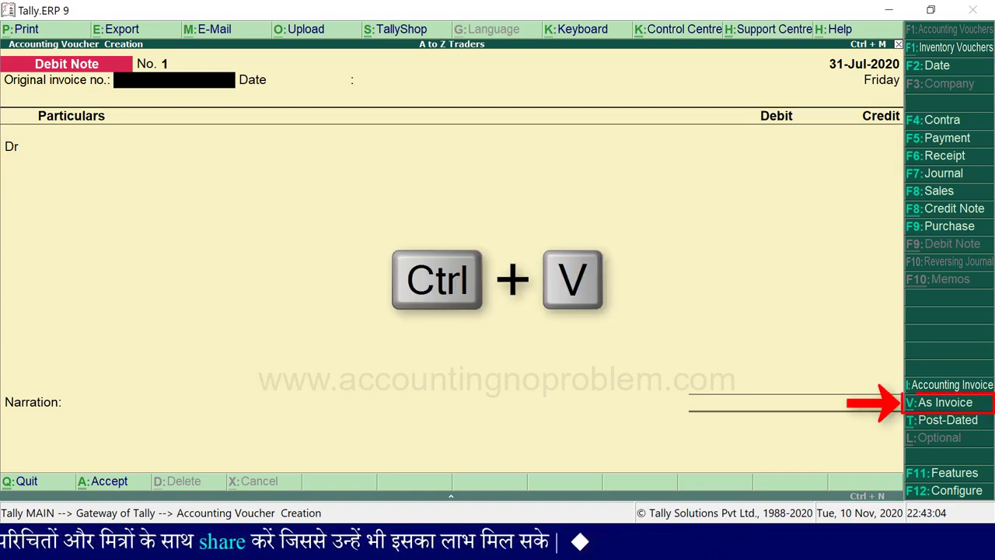
key("ctrl+v")
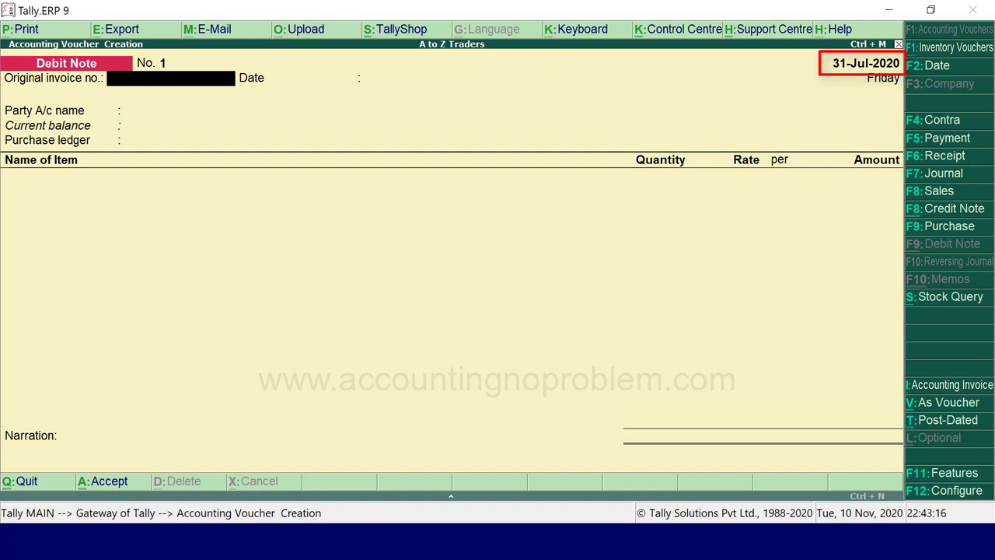
Enter original invoice number 310 with invoice date 2-Jul-2020 on the debit note.
key("F2")
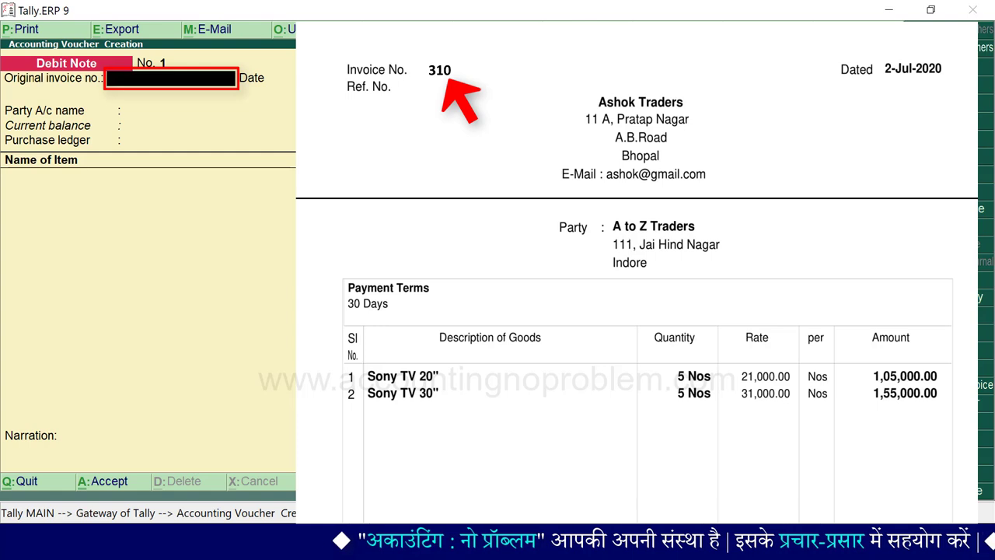
type("310")
key("Return")
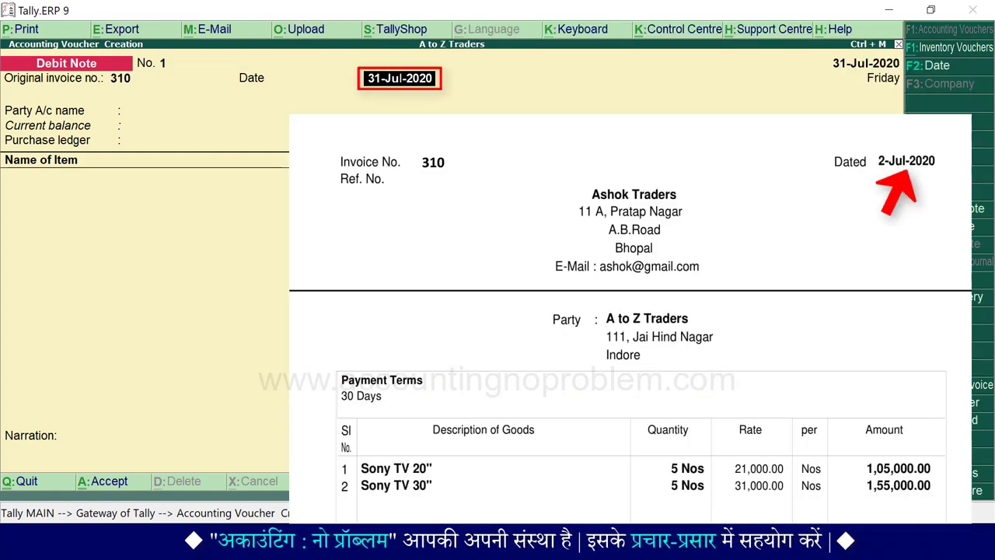
type("2.7")
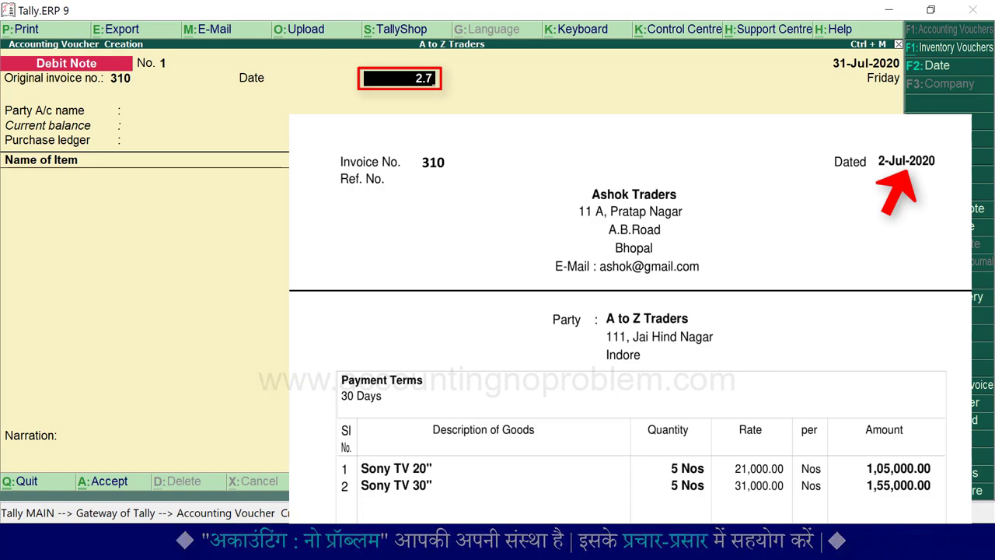
key("Return")
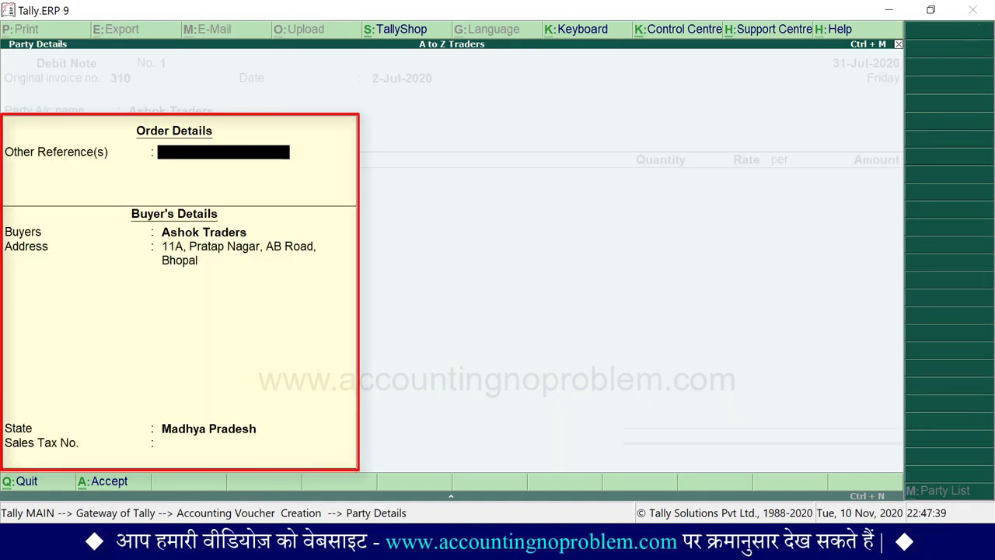
Accept Ashok Traders' Party Details screen showing state Madhya Pradesh.
key("Return")
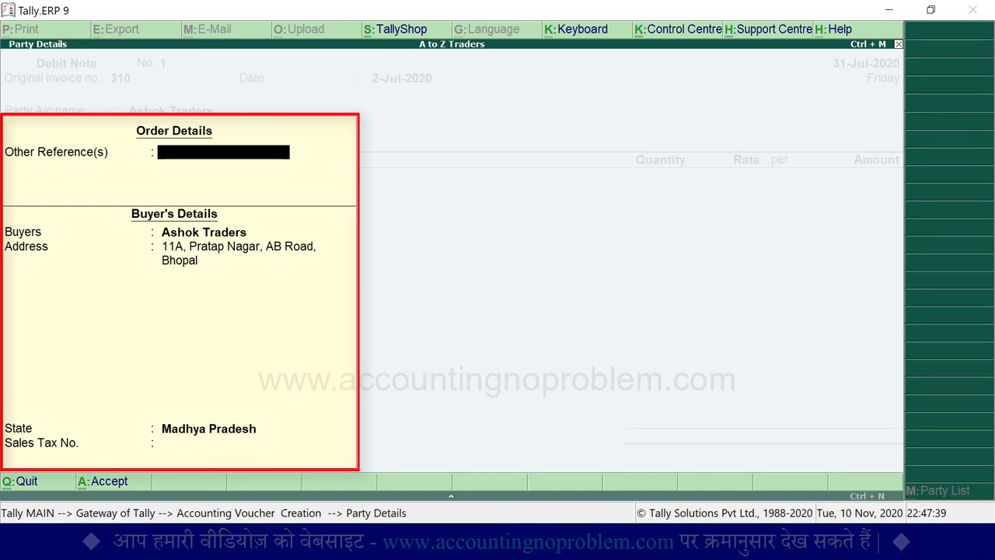
key("ctrl+a")
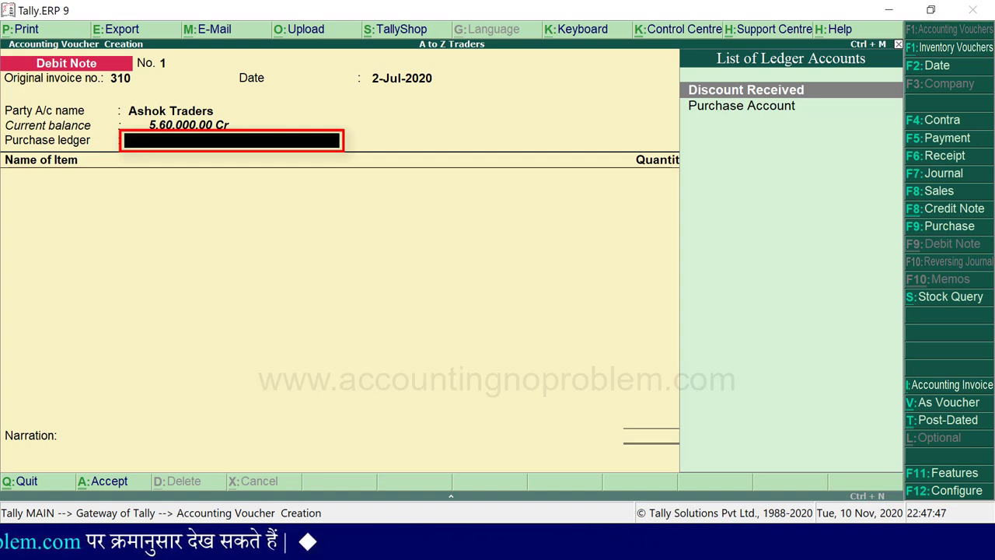
Create a 'Purchase Return' ledger under Purchase Accounts as the purchase ledger.
key("alt+c")
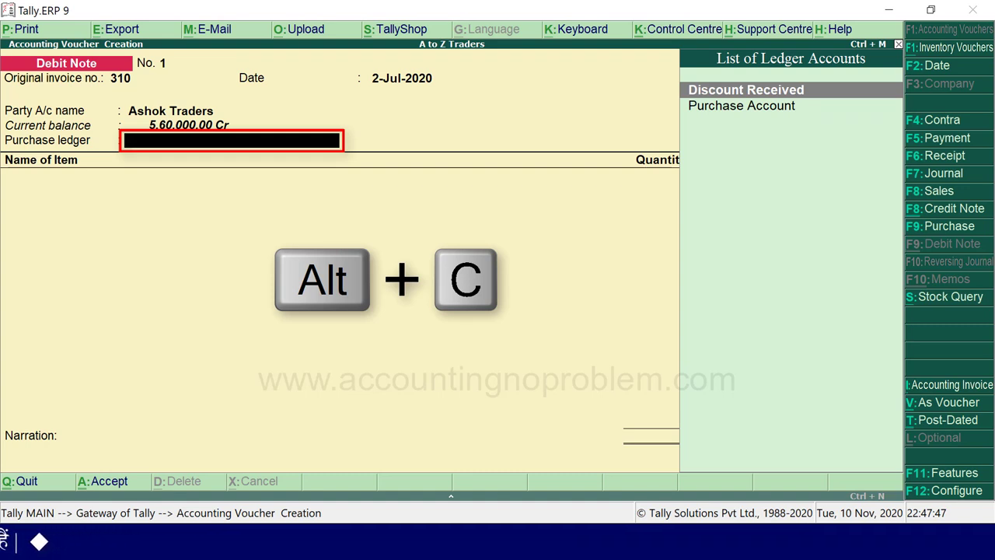
type("Purchase Return")
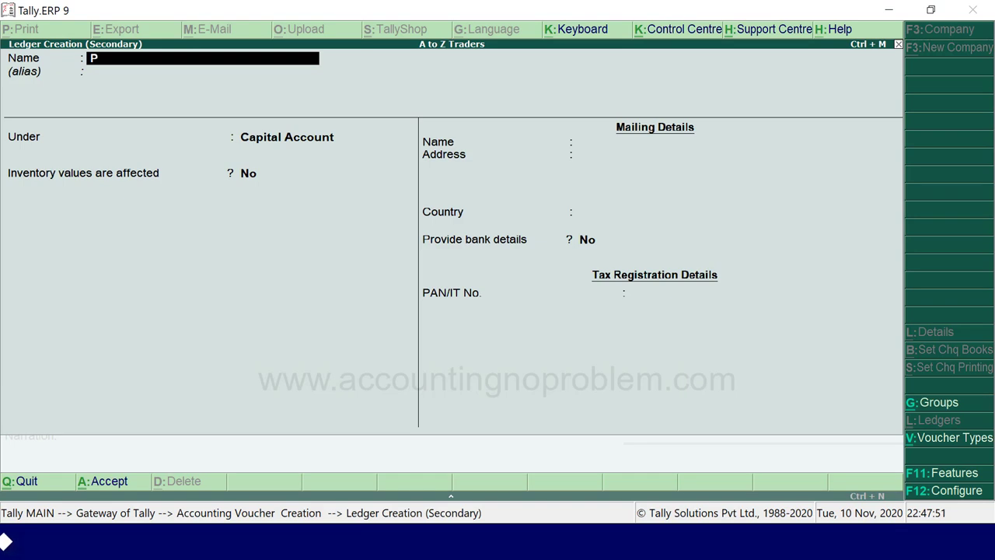
key("Return")
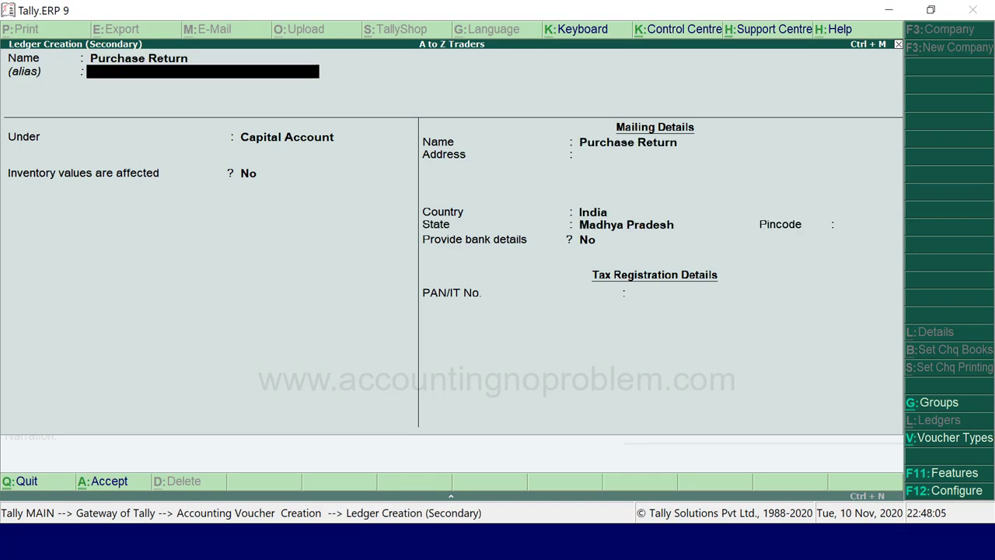
key("Return")
type("Pu")
key("Return")
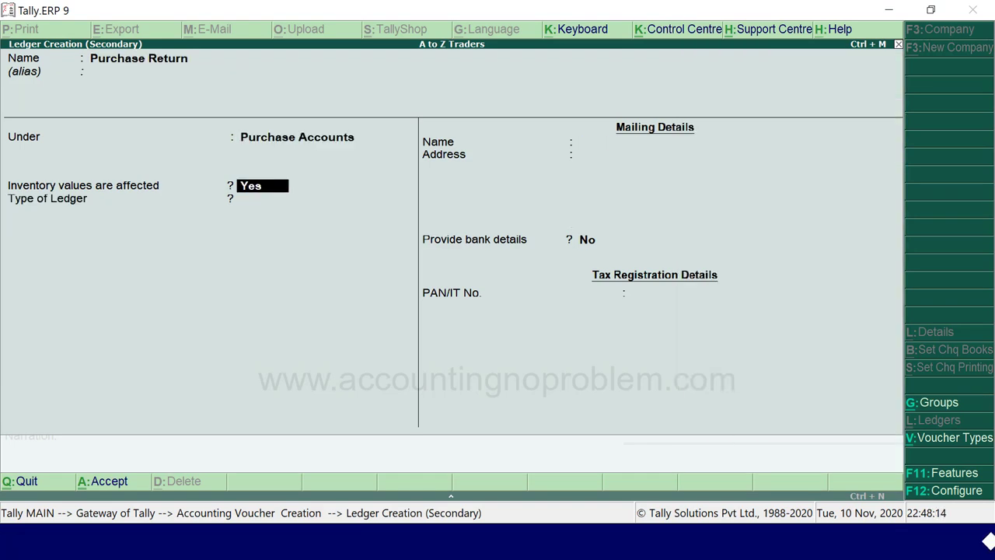
key("ctrl+a")
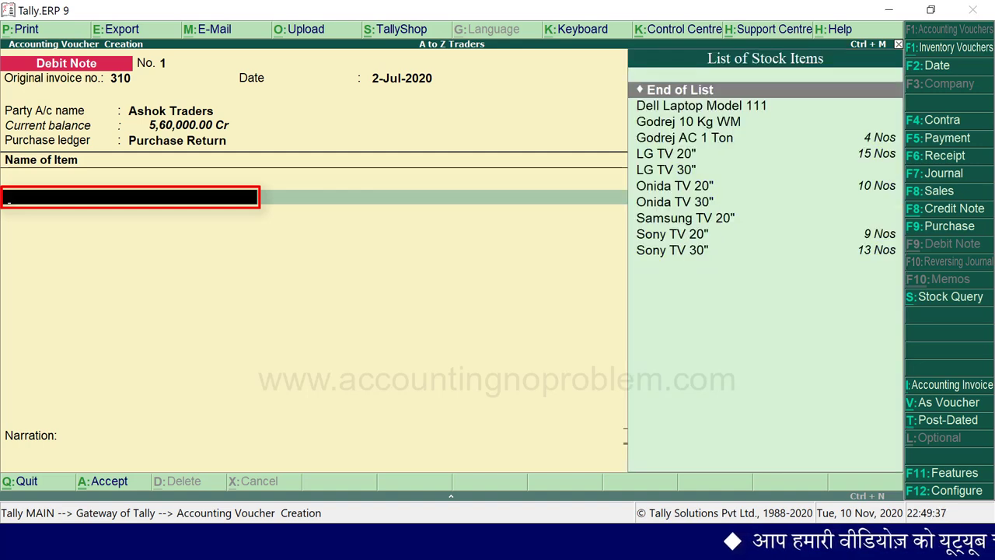
Add 1 Nos of Sony TV 20" at rate 21,000.00, totalling 21,000.00.
key("Down")
key("Down")
key("Down")
key("Down")
key("Down")
key("Down")
key("Down")
key("Down")
key("Down")
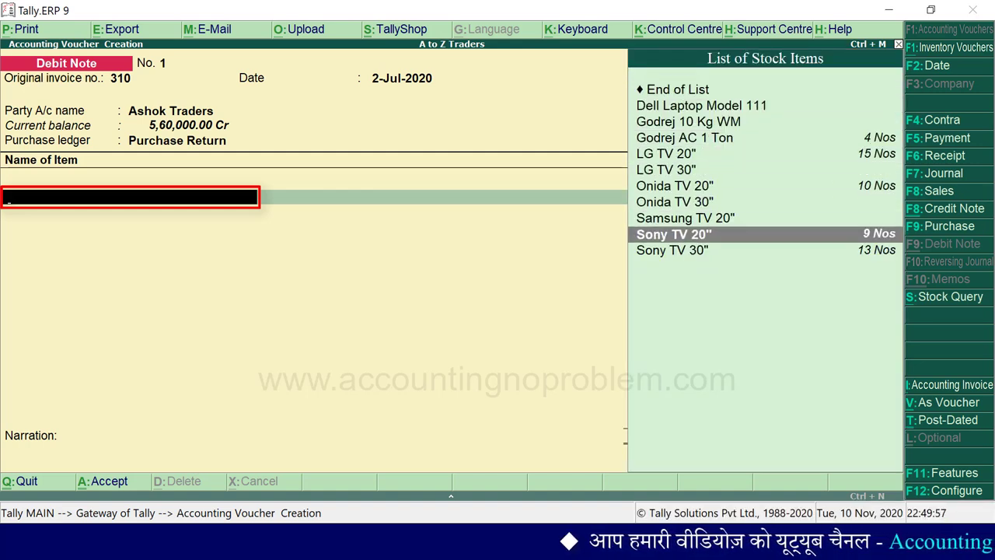
key("Return")
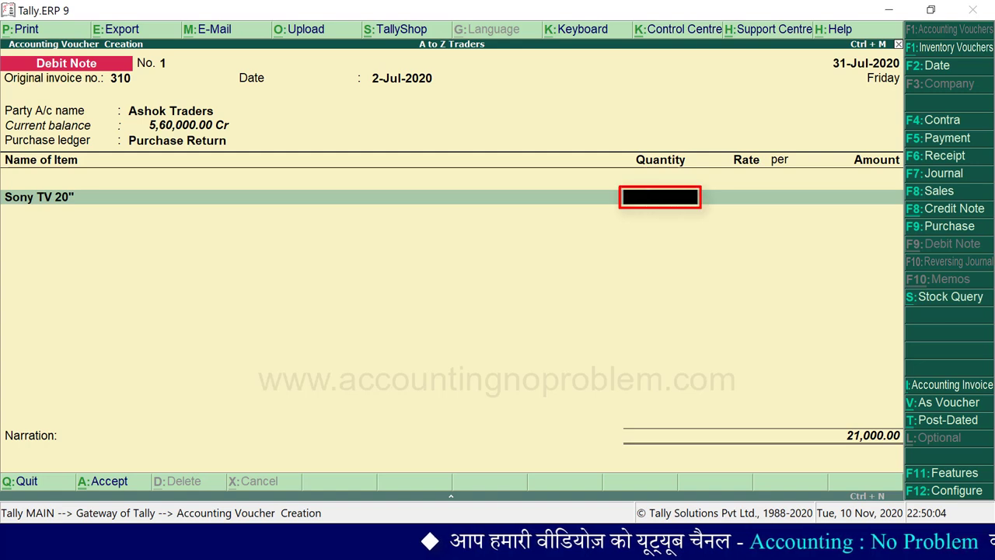
type("1")
key("Return")
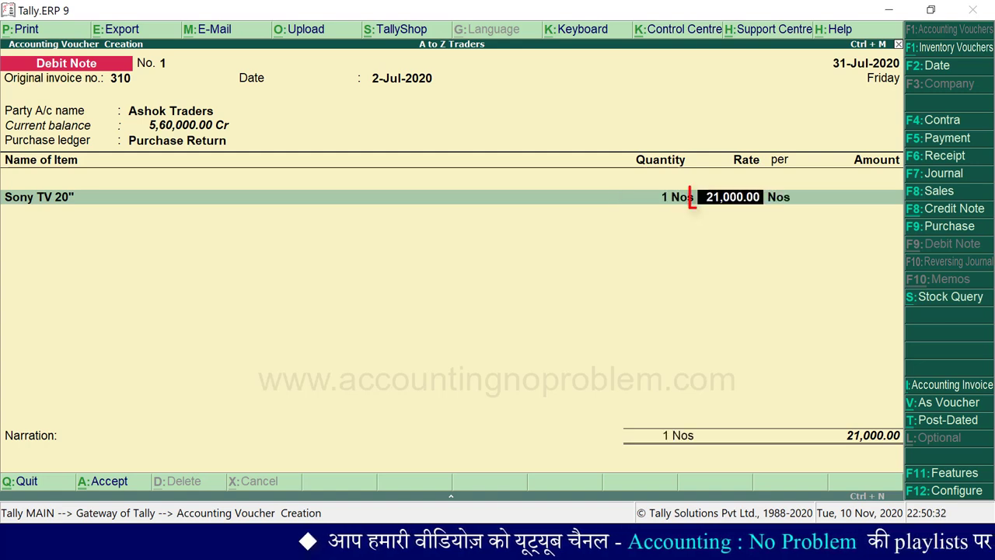
key("Return")
key("Return")
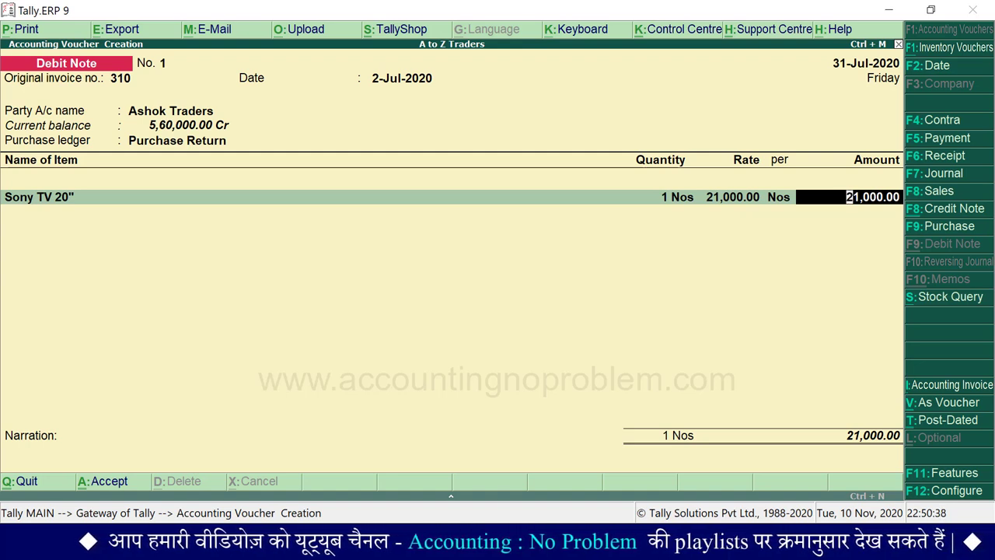
key("Return")
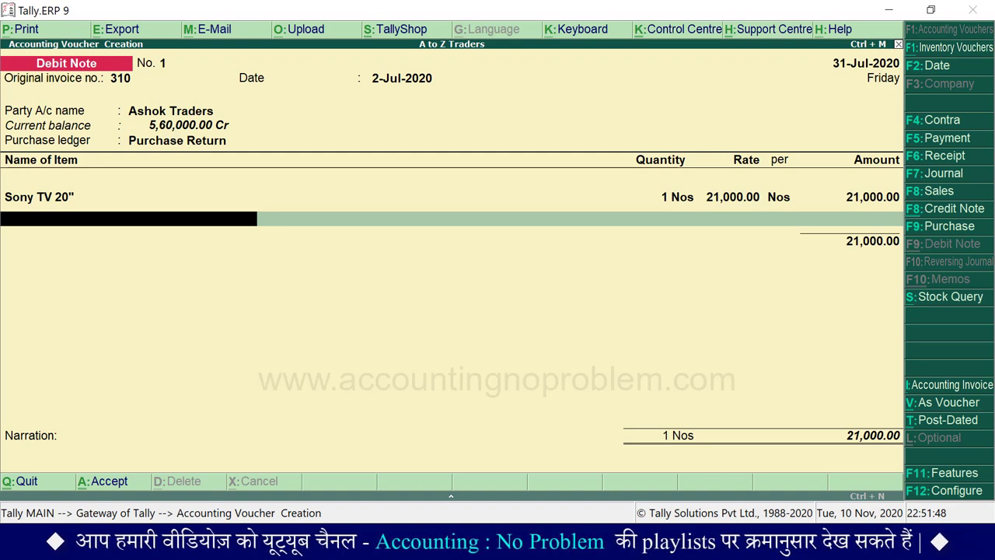
Enter a narration for the faulty TV return and save Debit Note No. 1.
key("Return")
key("Return")
key("Return")
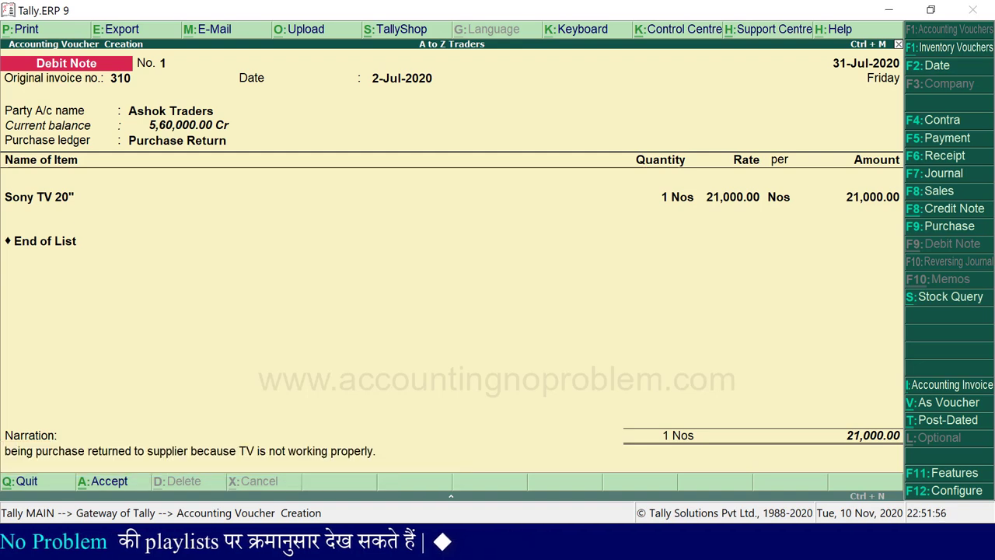
key("Return")
key("Return")
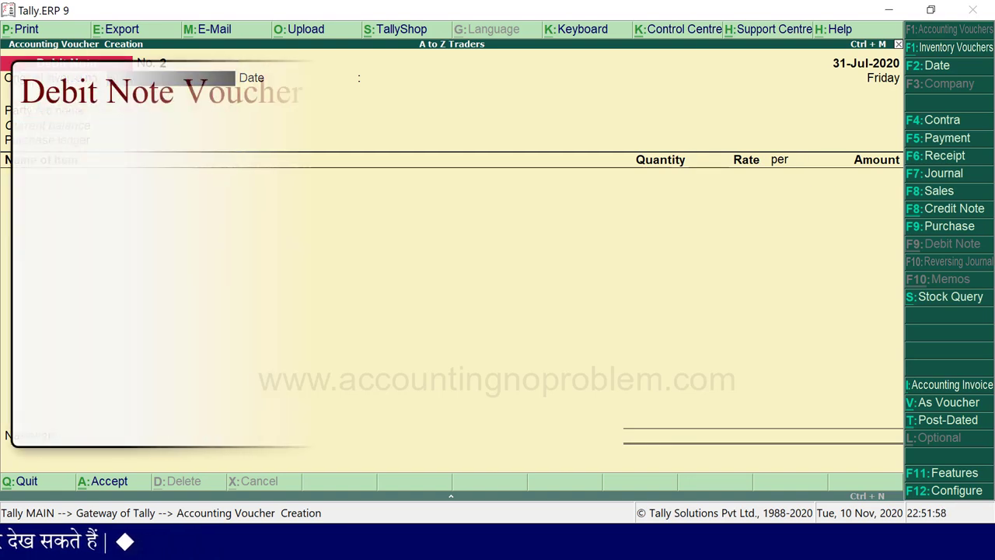